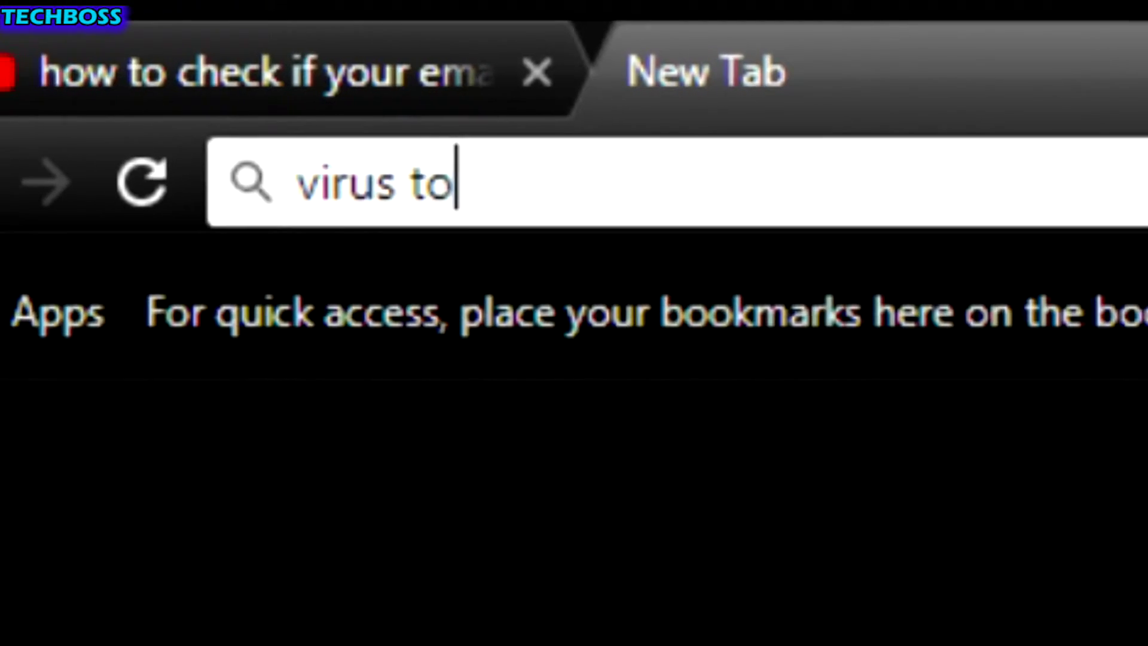
pyautogui.write('tal')
# - Search for VirusTotal and open virustotal.com from the search results
pyautogui.press('Return')
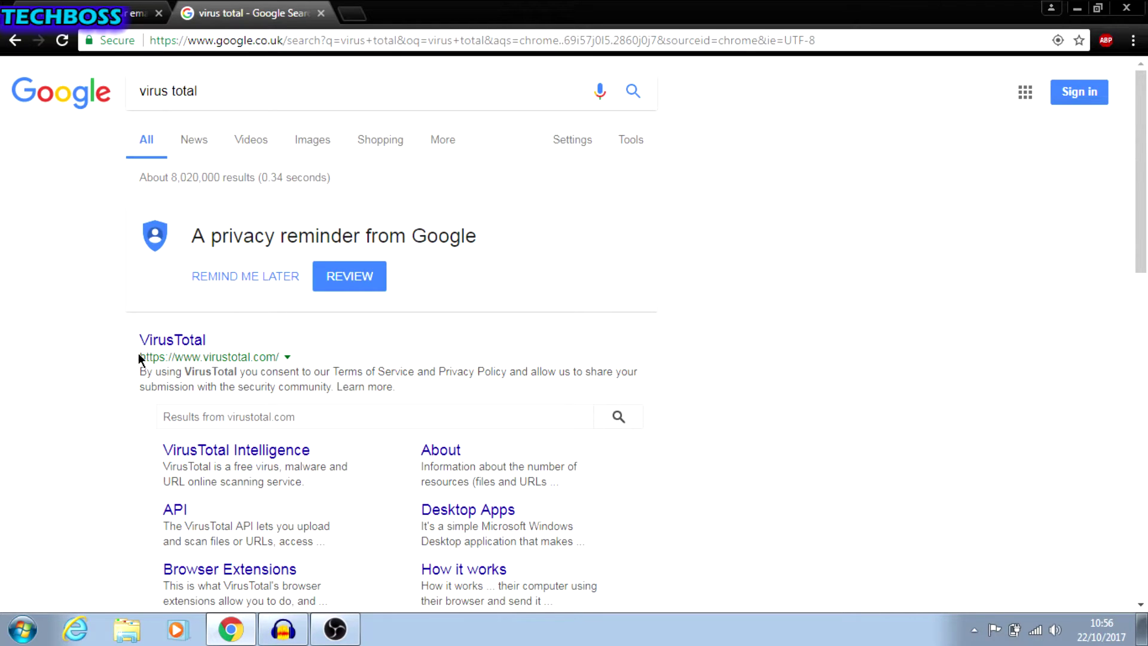
pyautogui.moveTo(139, 356)
pyautogui.mouseDown()
pyautogui.moveTo(265, 356)
pyautogui.moveTo(535, 389)
pyautogui.mouseUp()
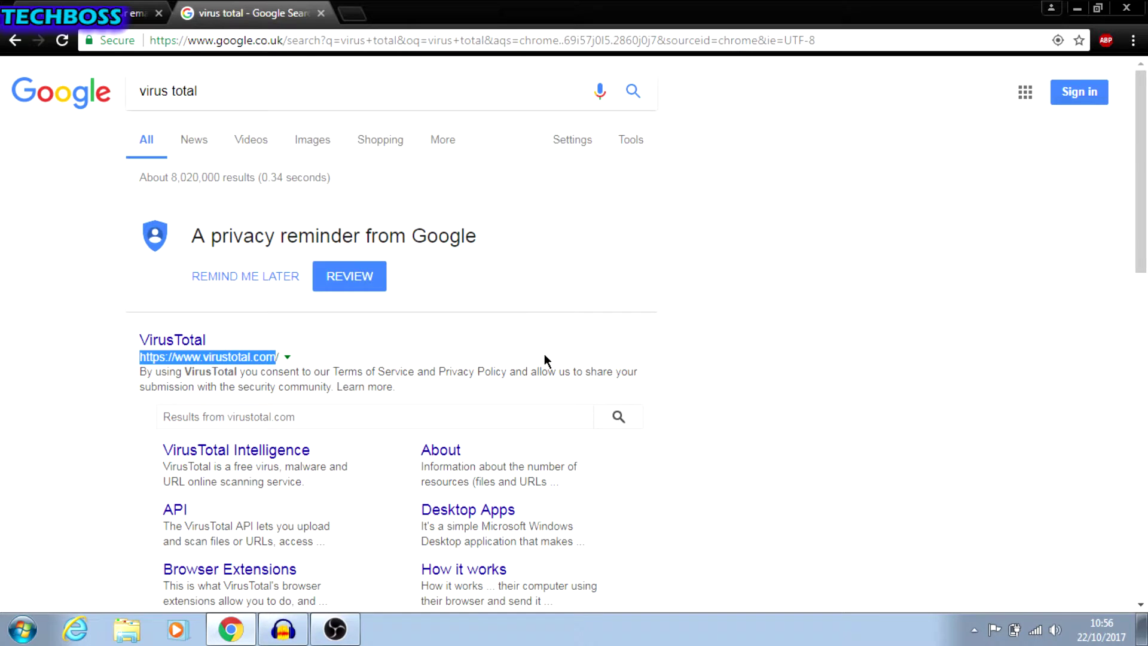
pyautogui.click(180, 340)
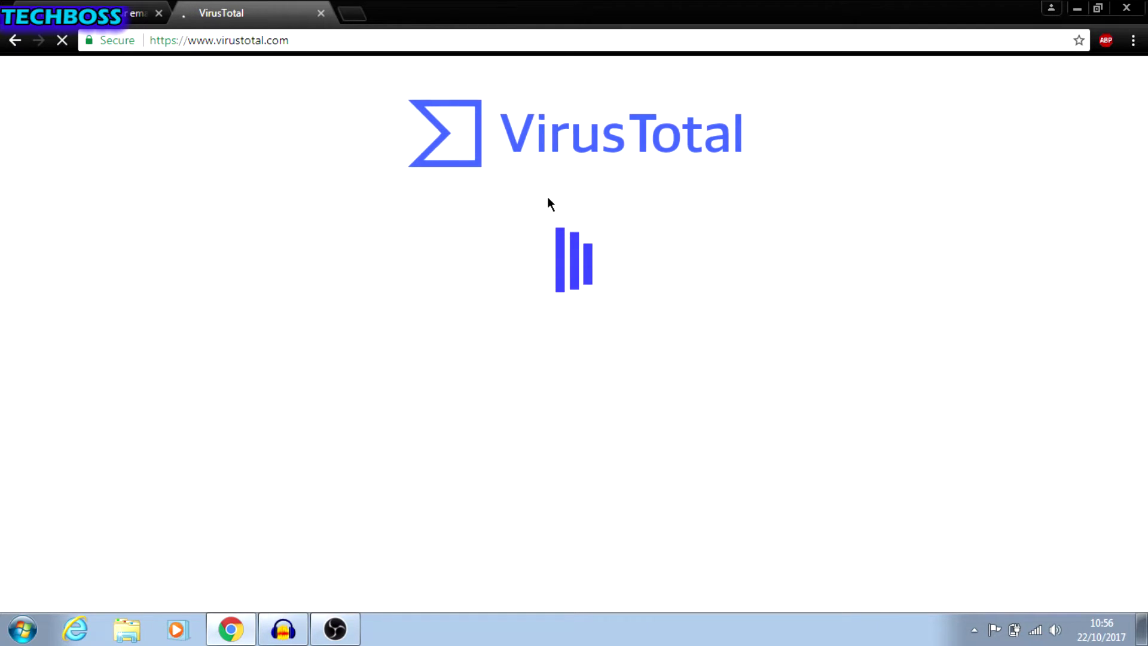
pyautogui.click(116, 44)
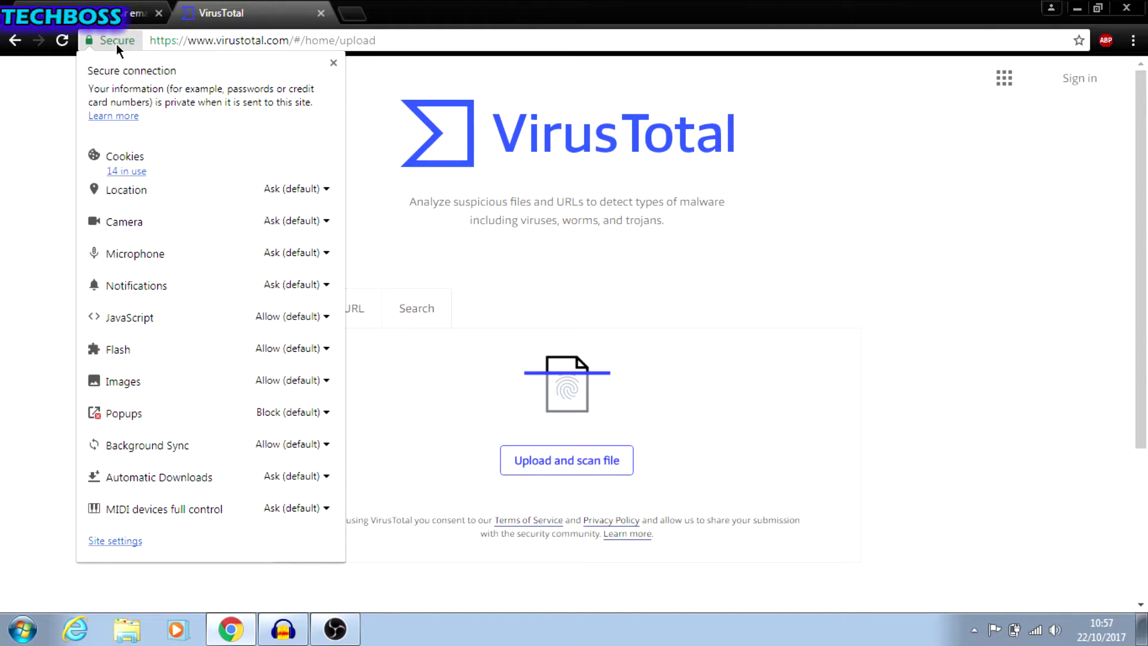
pyautogui.click(37, 127)
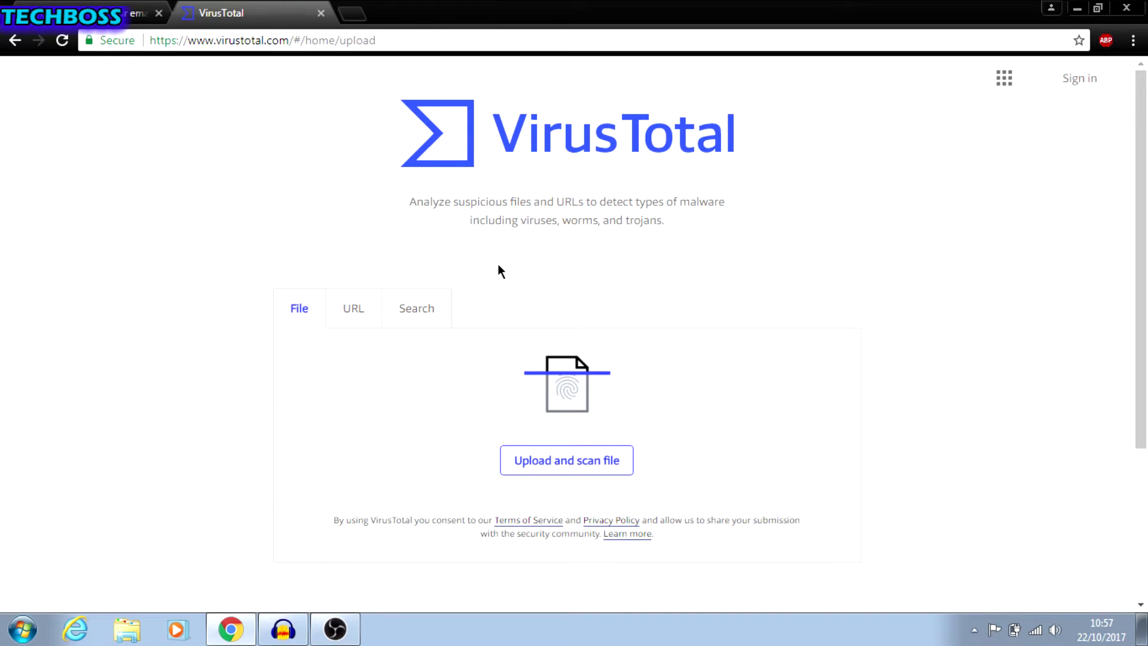
pyautogui.click(346, 324)
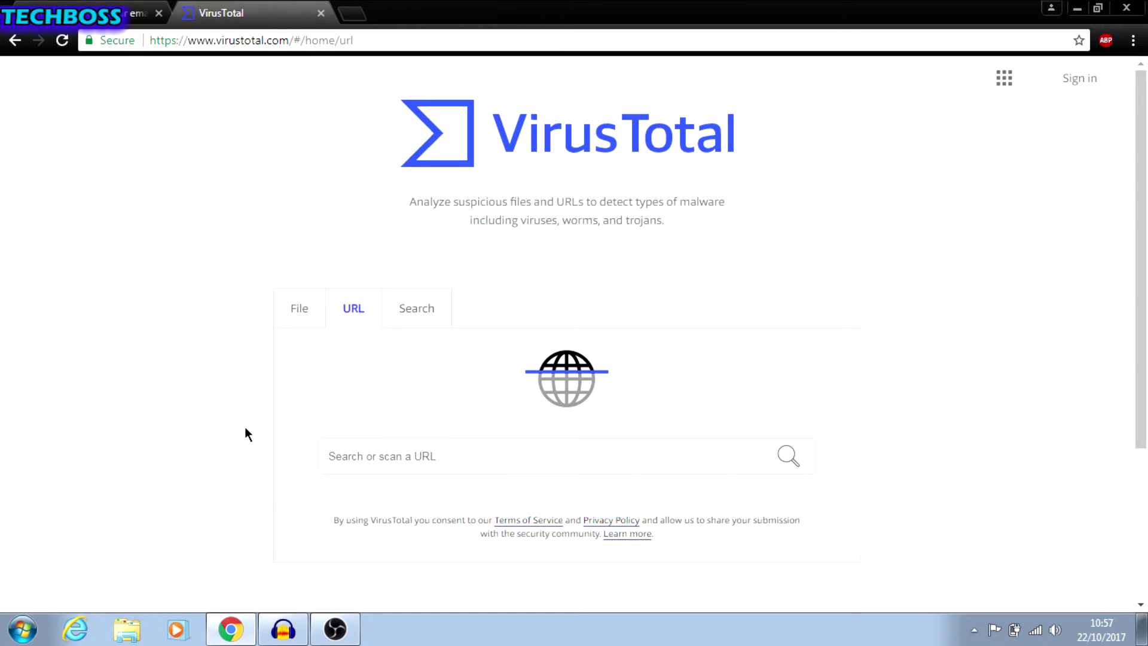
pyautogui.click(431, 321)
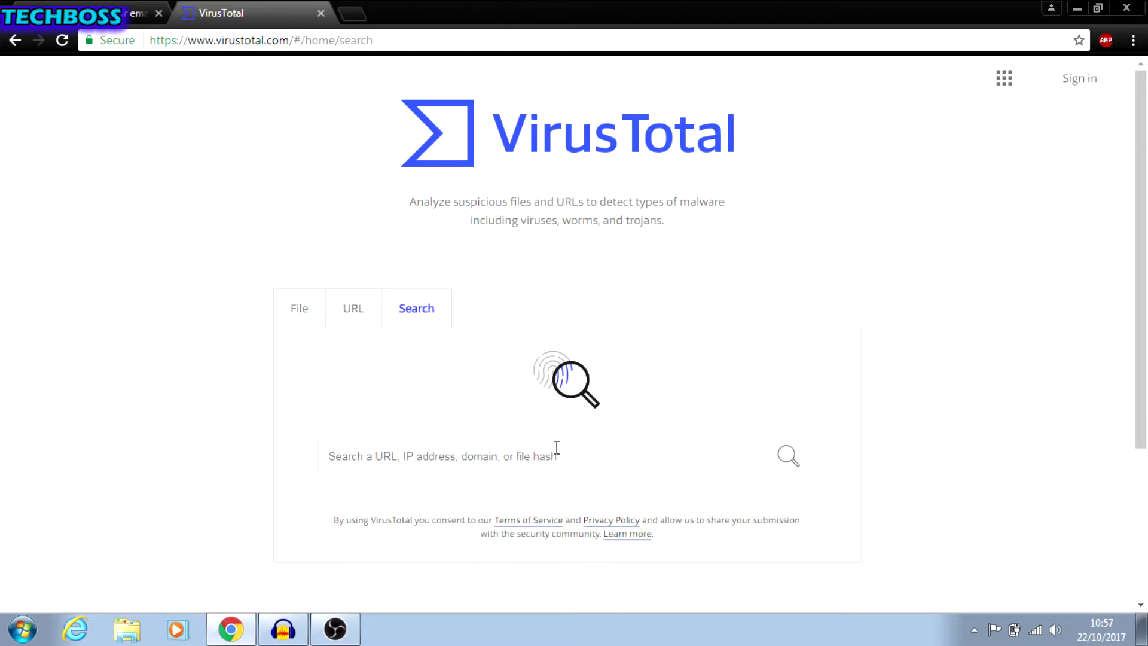
pyautogui.rightClick(715, 367)
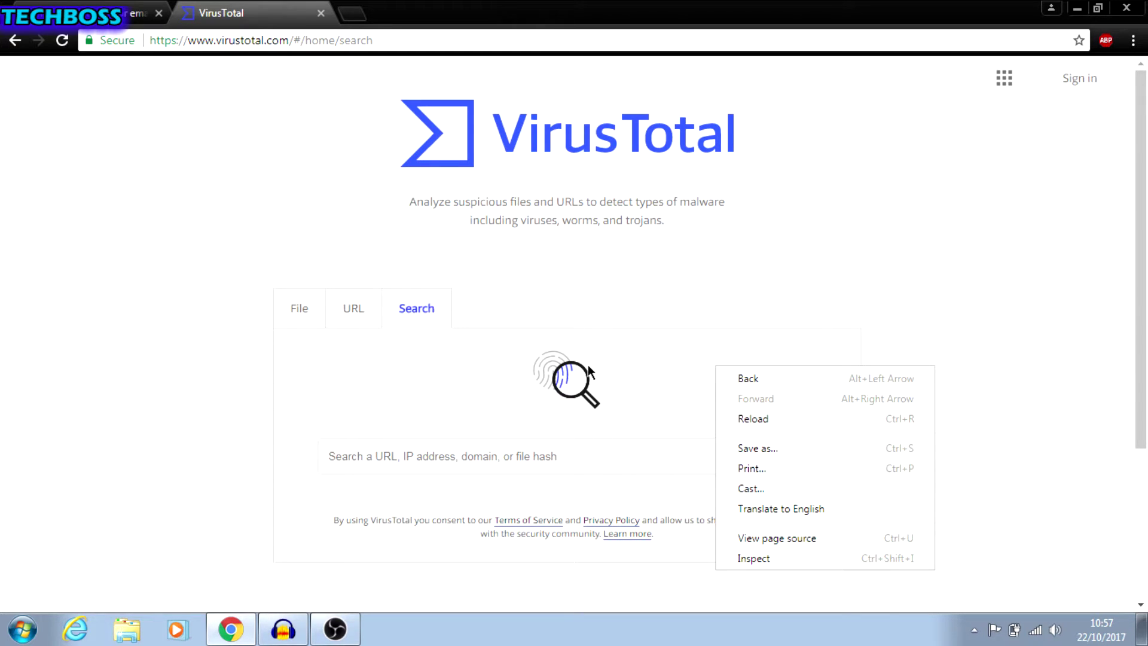
pyautogui.click(302, 346)
pyautogui.click(314, 315)
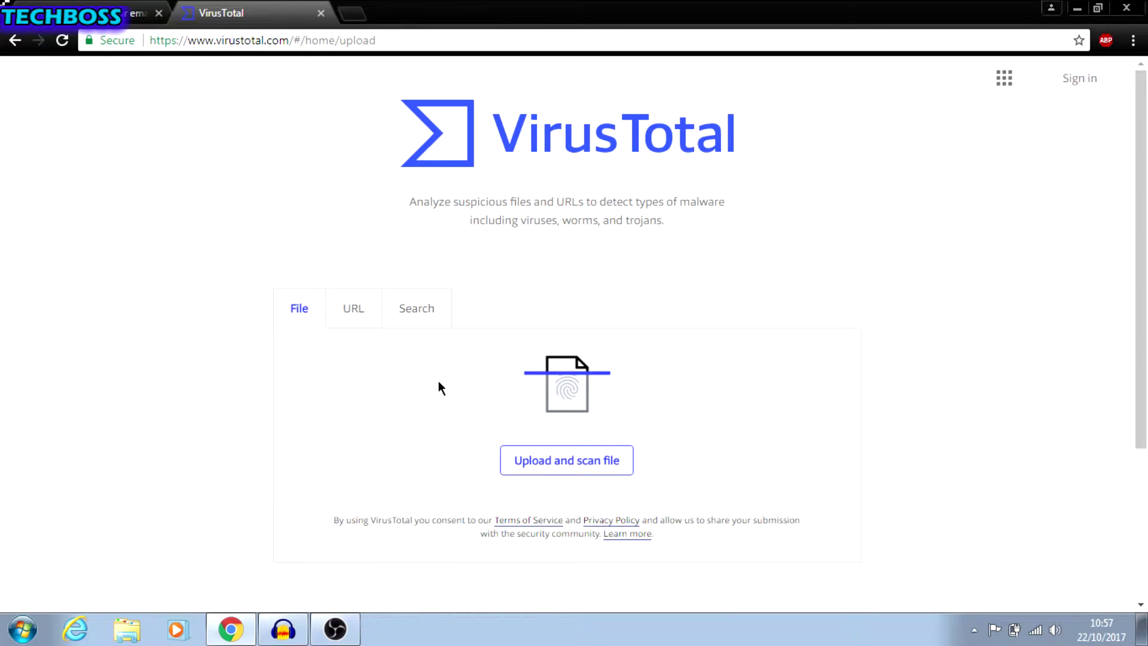
# - Submit HAPPY FATHERS DAY 2017 from Documents for scanning, returning 0/60 detections
pyautogui.click(541, 464)
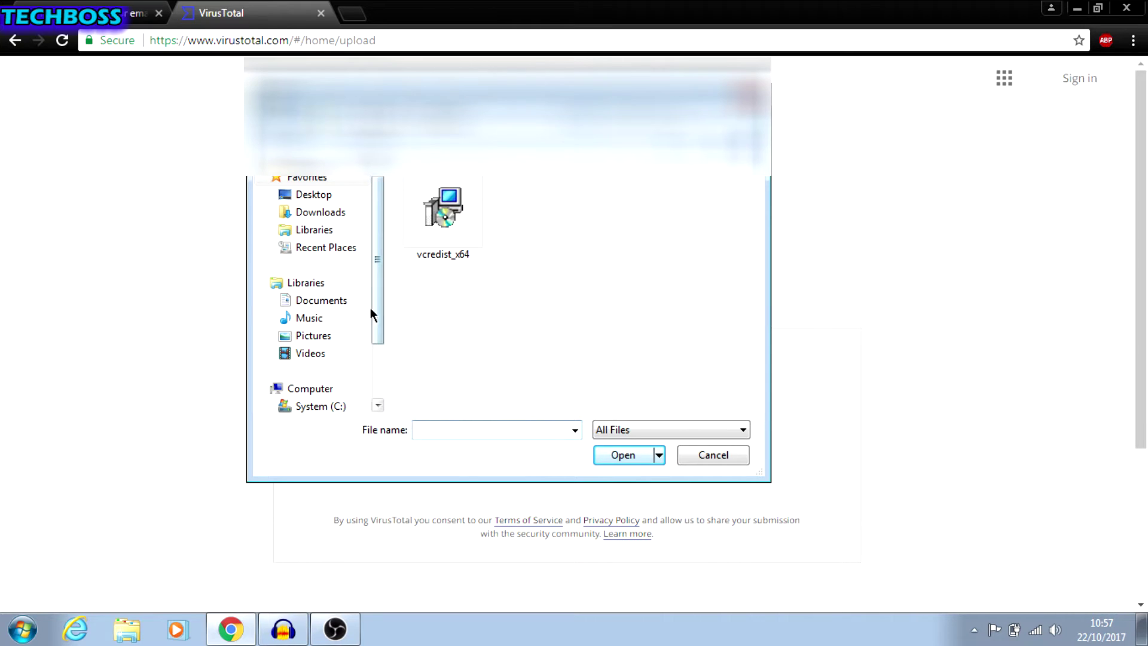
pyautogui.click(339, 310)
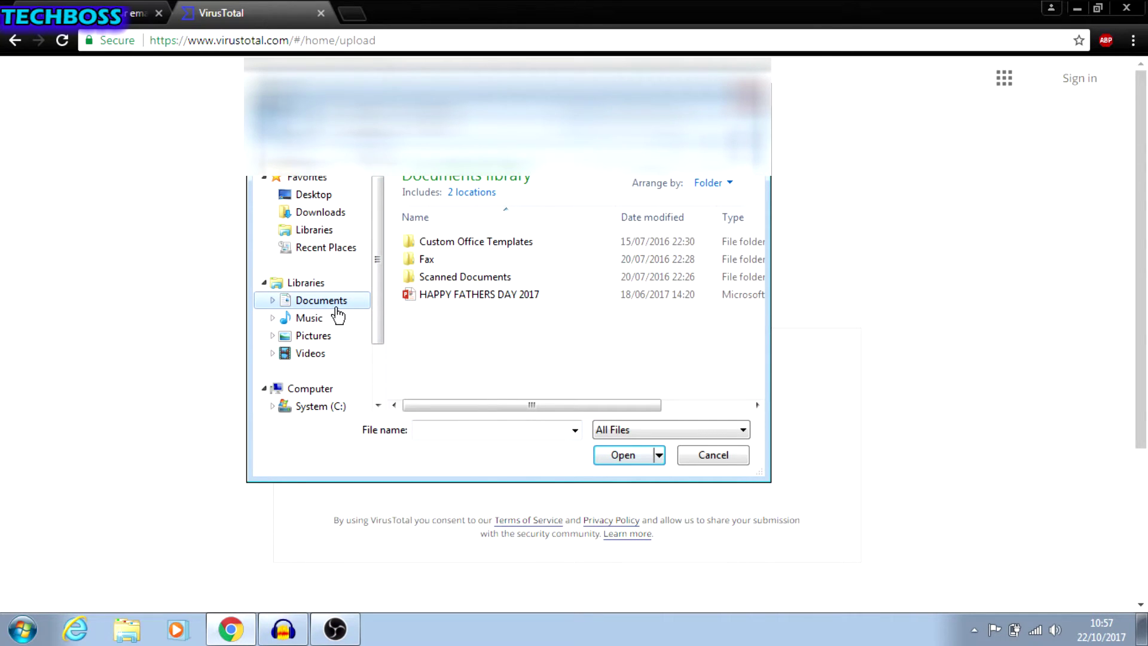
pyautogui.click(550, 299)
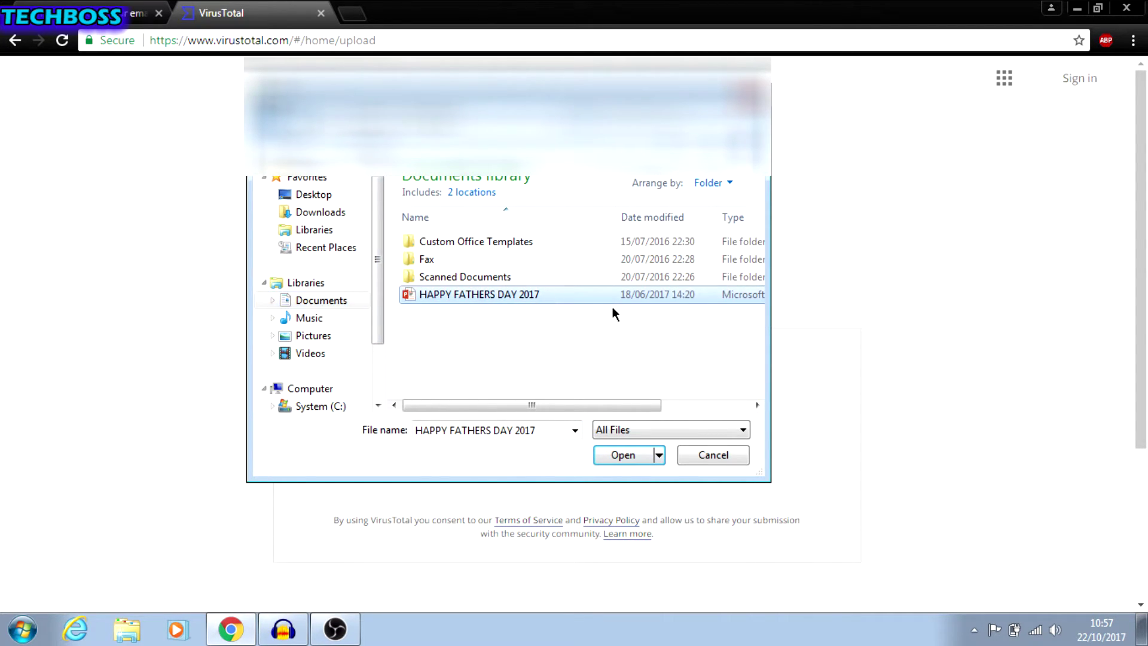
pyautogui.moveTo(770, 331); pyautogui.dragTo(899, 345)
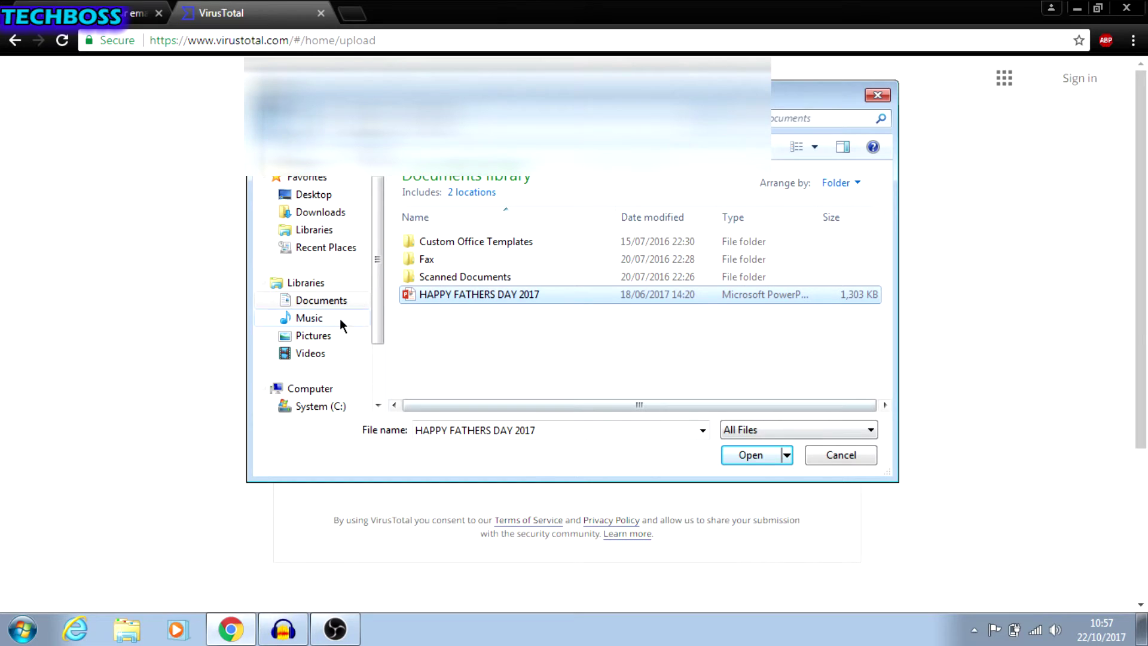
pyautogui.click(731, 452)
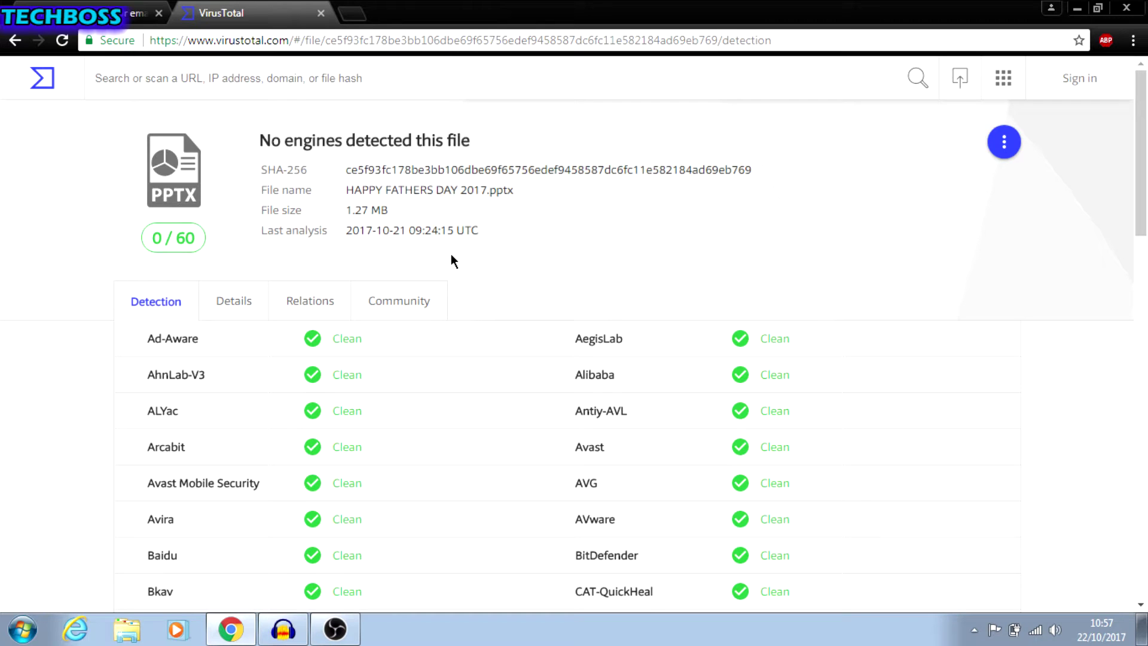
pyautogui.scroll(-1, 452, 260)
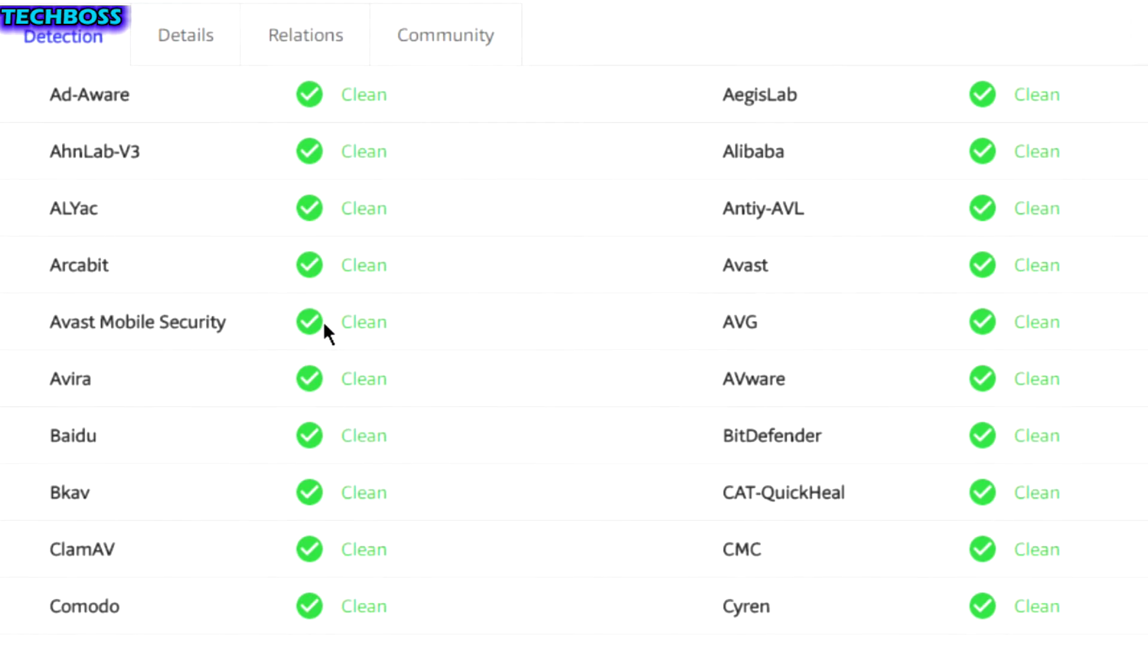
pyautogui.scroll(-3, 322, 330)
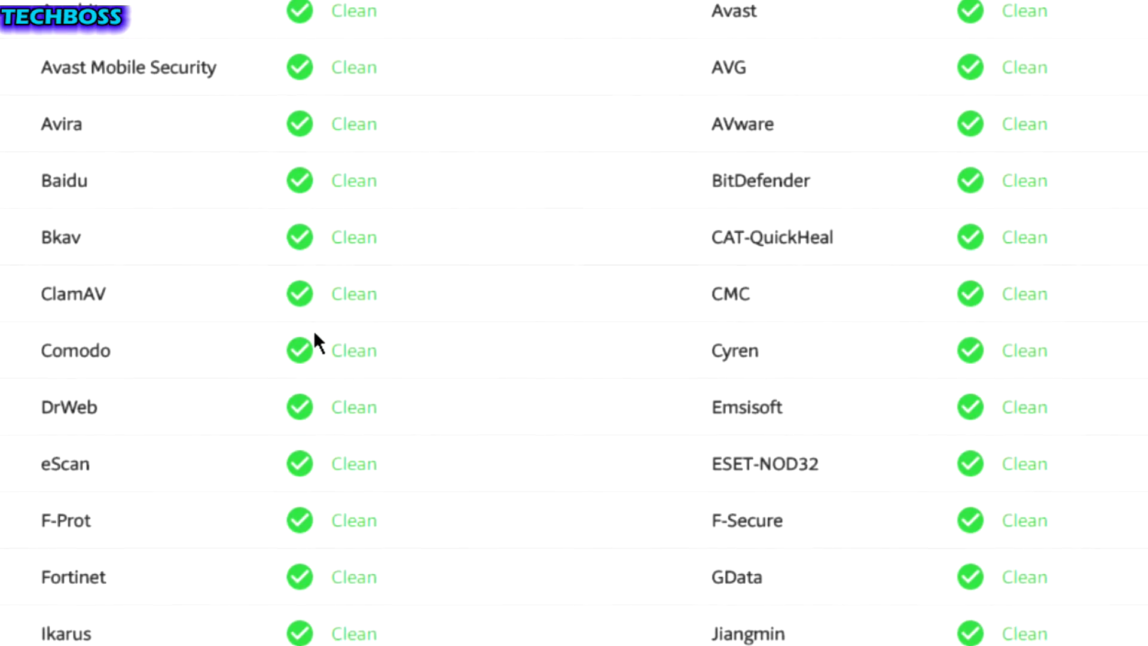
pyautogui.scroll(-3, 312, 335)
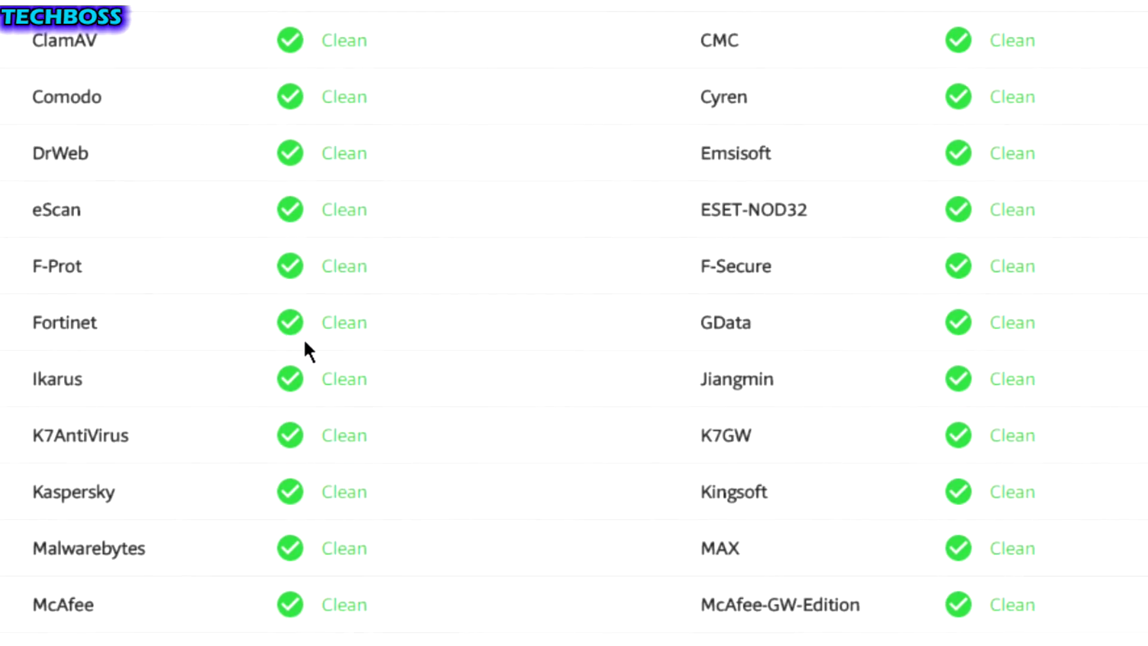
pyautogui.scroll(-2, 304, 344)
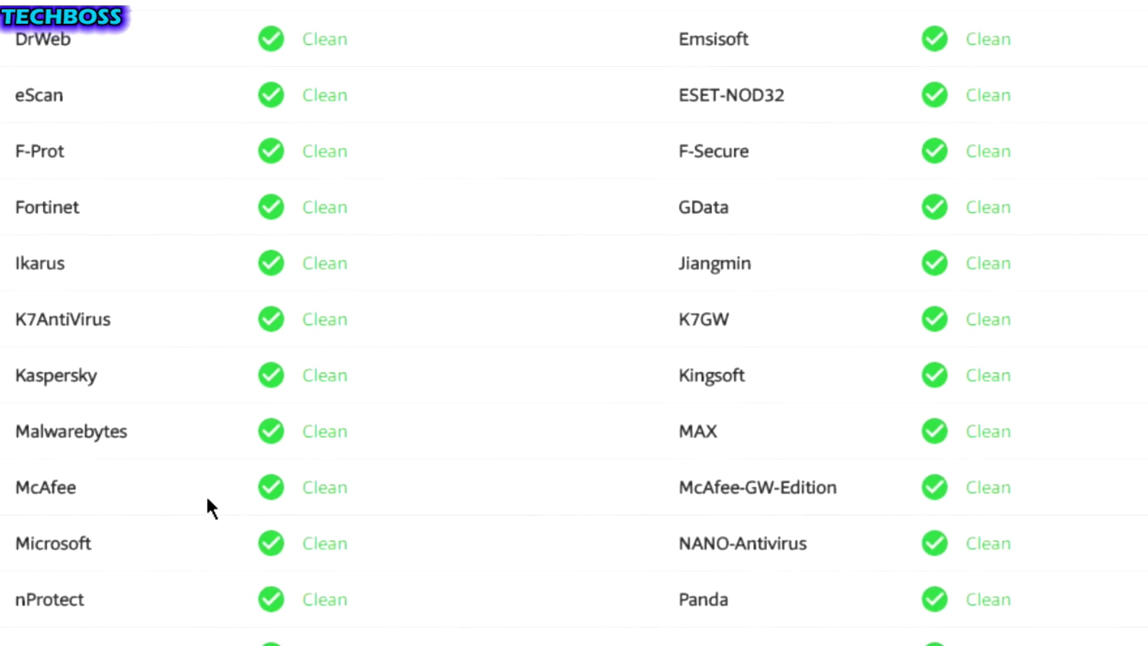
pyautogui.scroll(-4, 207, 506)
pyautogui.scroll(2, 204, 509)
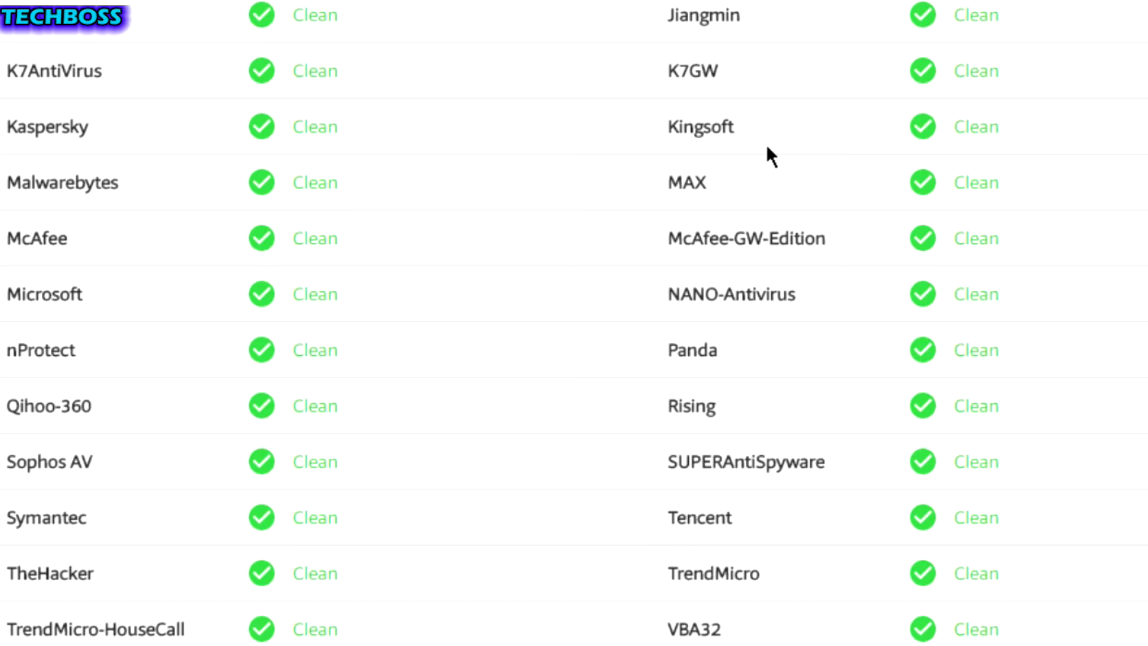
pyautogui.scroll(1, 766, 144)
pyautogui.scroll(2, 764, 146)
pyautogui.scroll(1, 760, 150)
pyautogui.scroll(2, 758, 151)
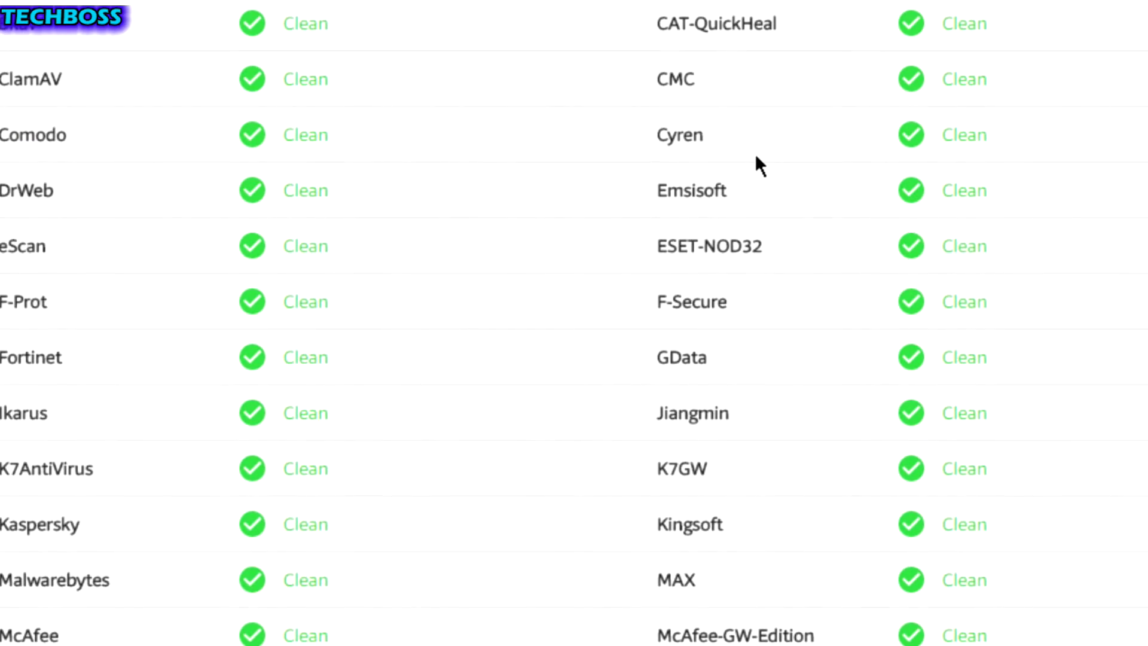
pyautogui.scroll(5, 753, 155)
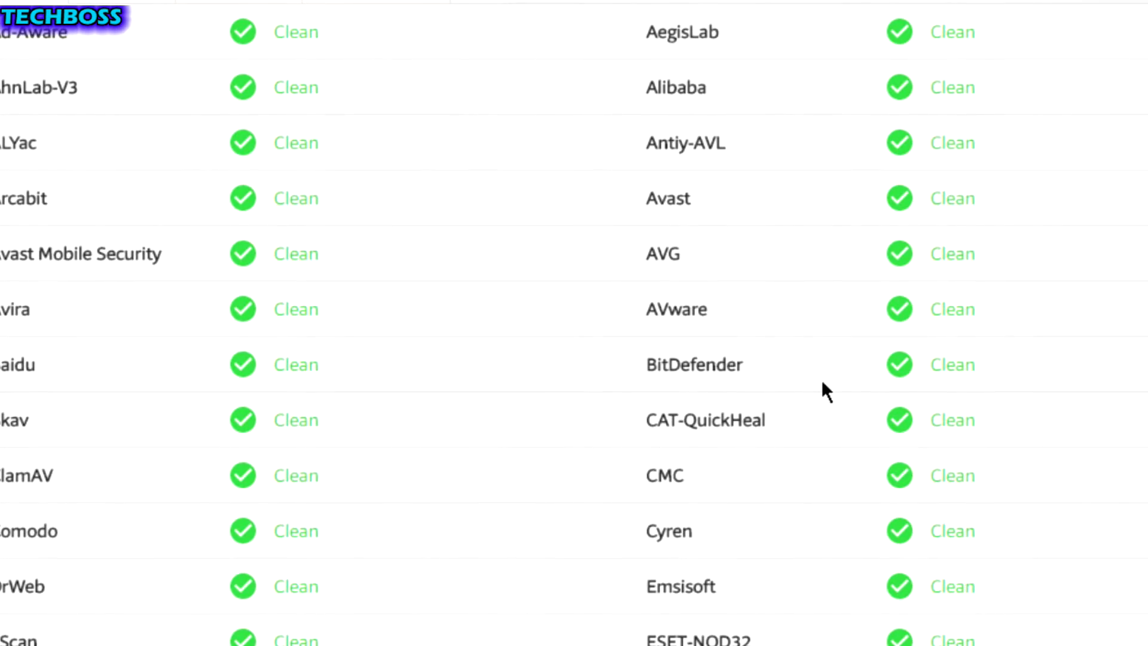
pyautogui.scroll(-2, 821, 381)
pyautogui.scroll(-5, 837, 398)
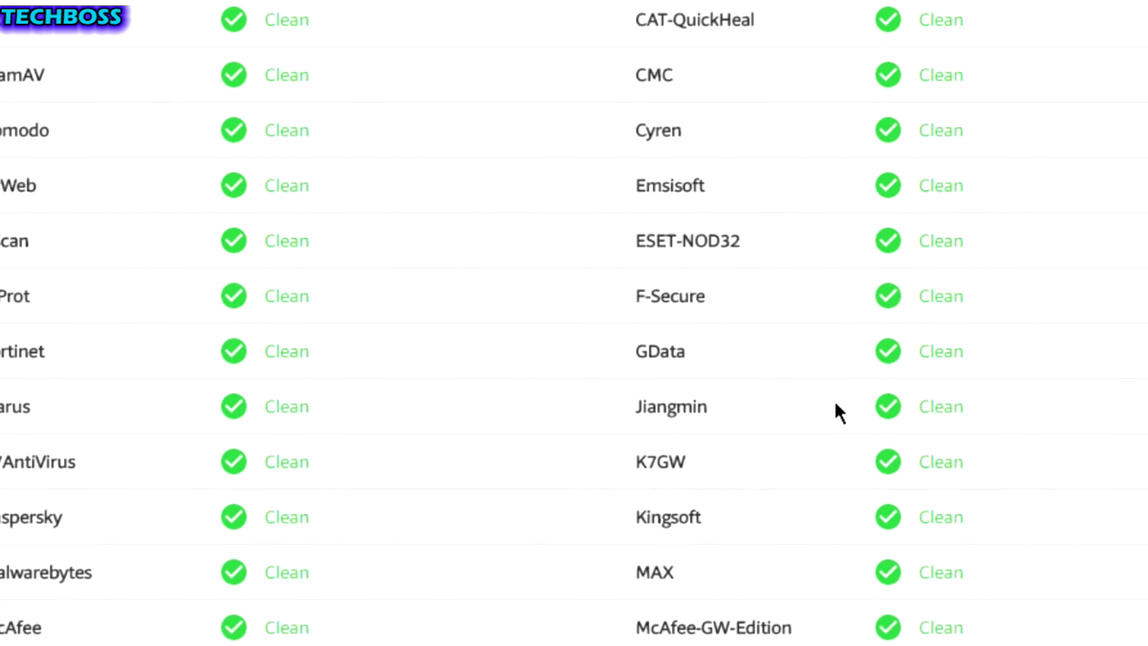
pyautogui.scroll(-3, 834, 403)
pyautogui.scroll(-2, 831, 405)
pyautogui.scroll(-5, 826, 407)
pyautogui.scroll(-4, 825, 410)
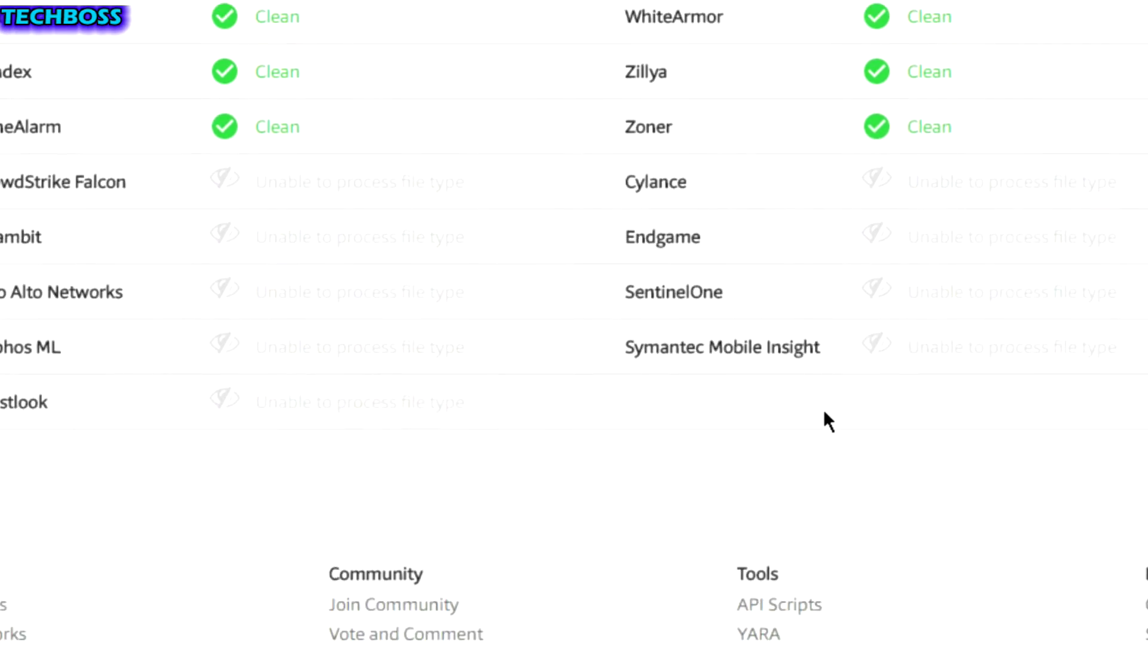
pyautogui.scroll(2, 772, 413)
pyautogui.scroll(2, 722, 408)
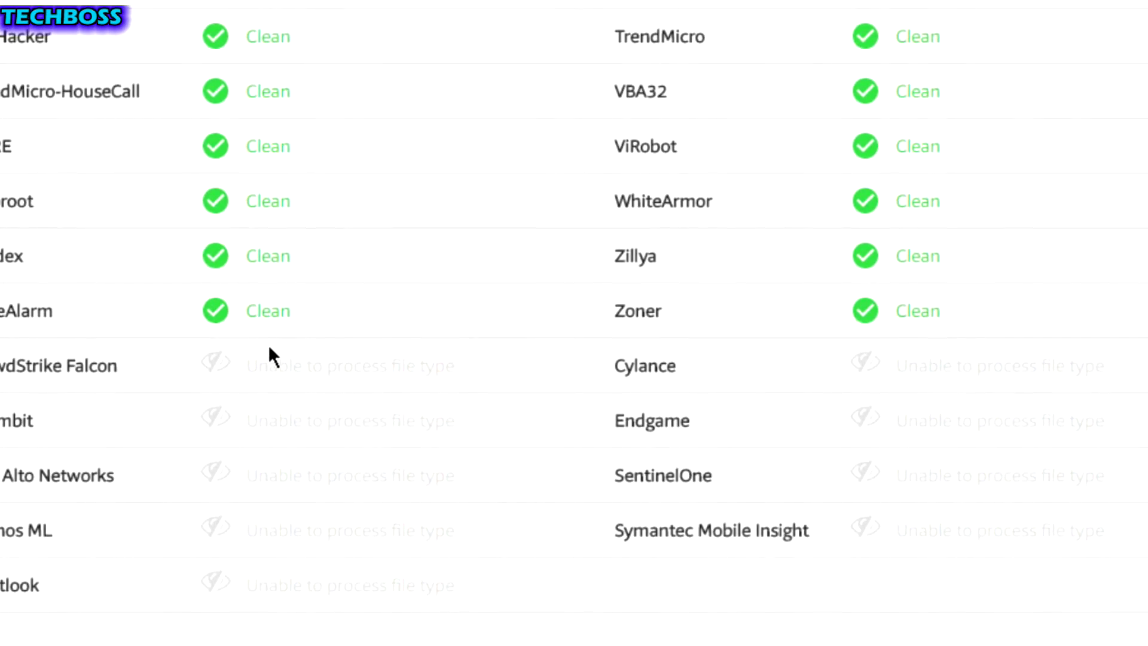
pyautogui.scroll(10, 494, 372)
pyautogui.scroll(5, 535, 375)
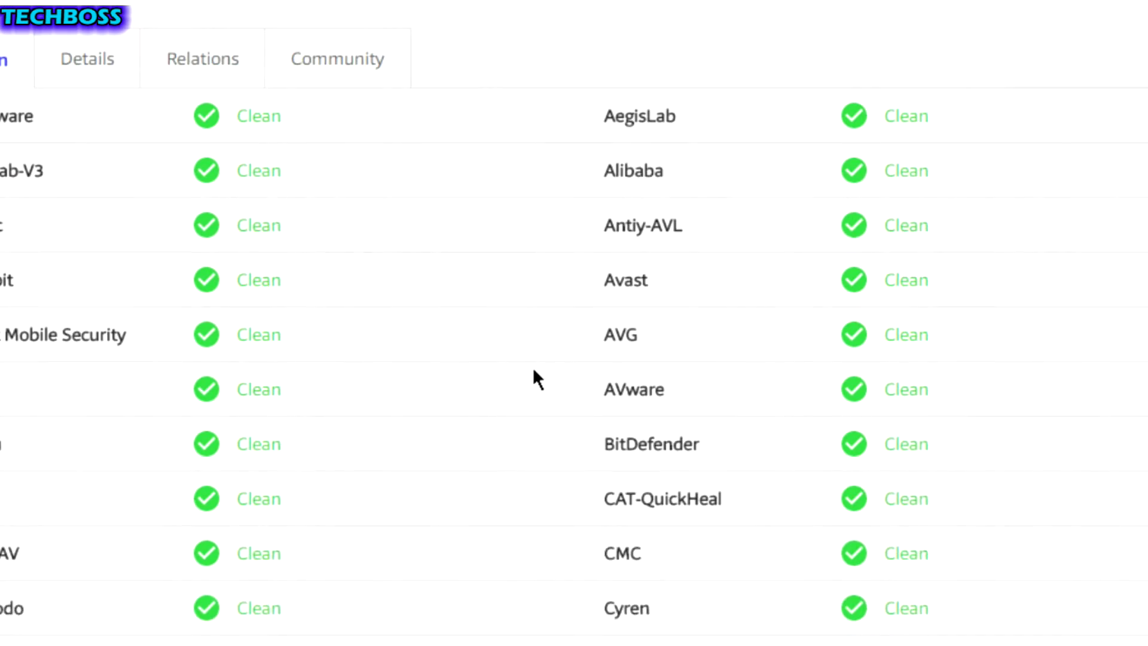
pyautogui.scroll(3, 533, 369)
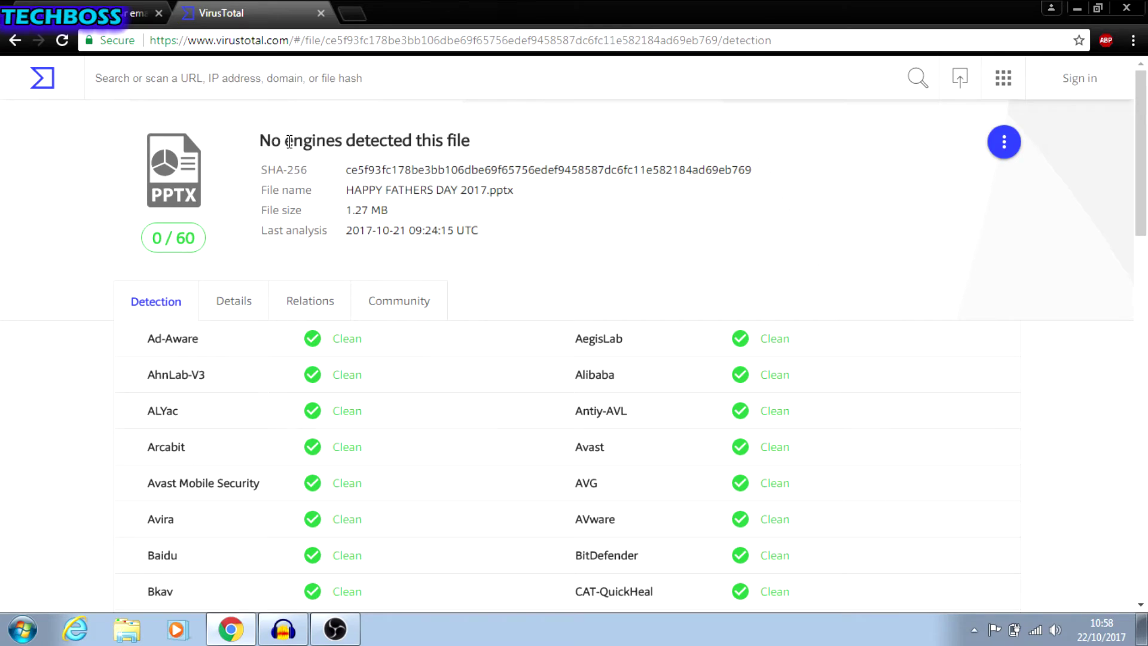
pyautogui.moveTo(260, 140); pyautogui.dragTo(503, 154)
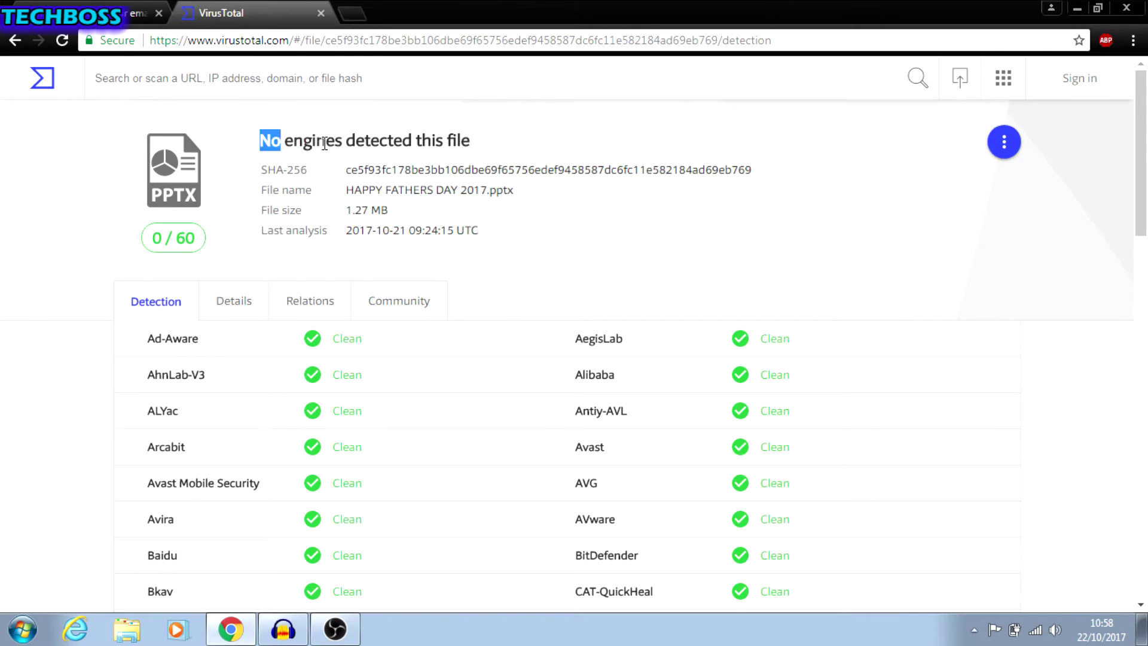
pyautogui.click(504, 153)
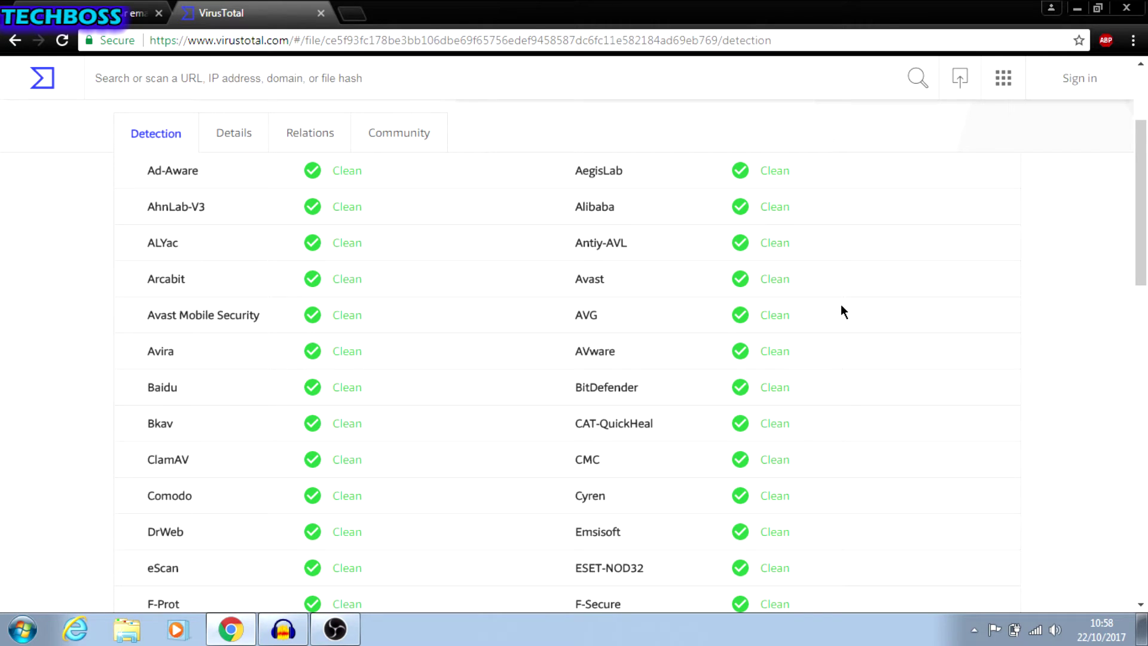
pyautogui.scroll(2, 841, 306)
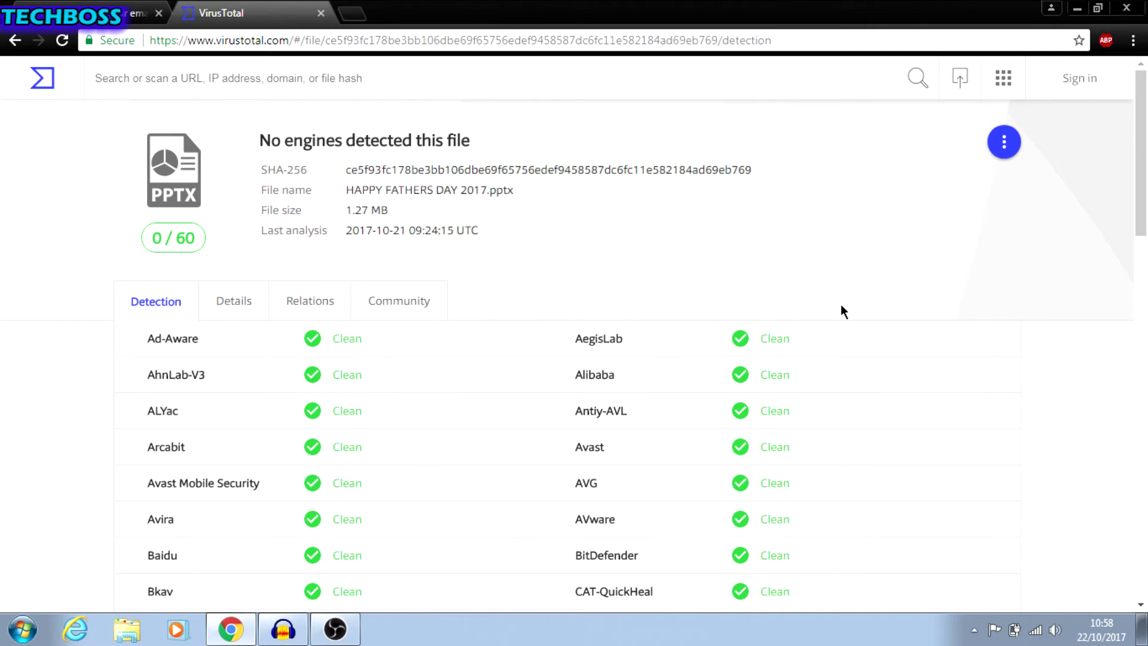